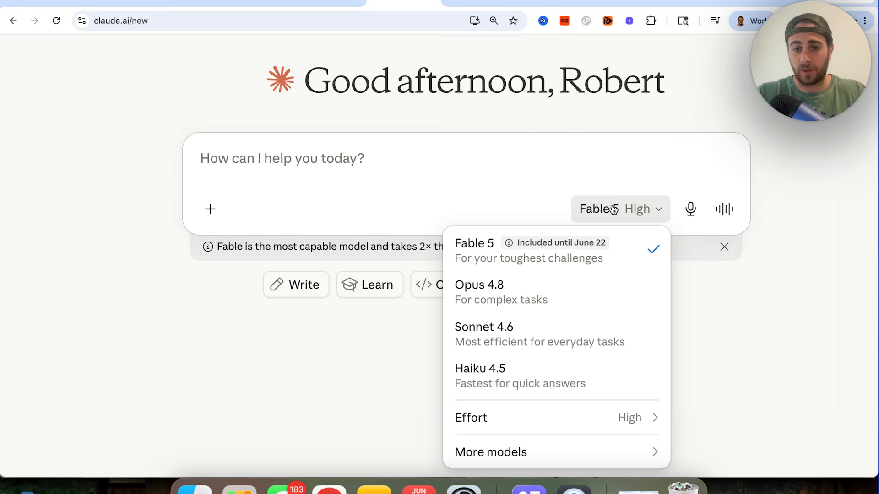
Examine the available Claude models in the chat's model list, including the plan-limit note on Fable 5.
mouse_move(591, 242)
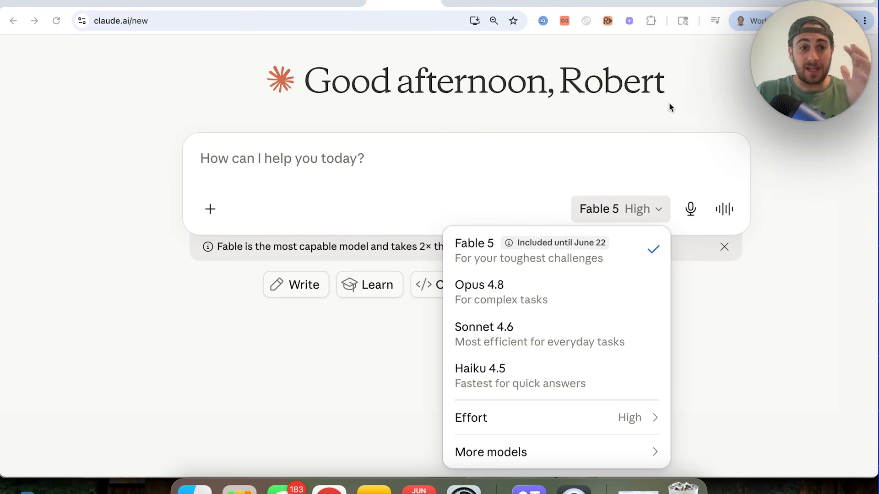
click(500, 189)
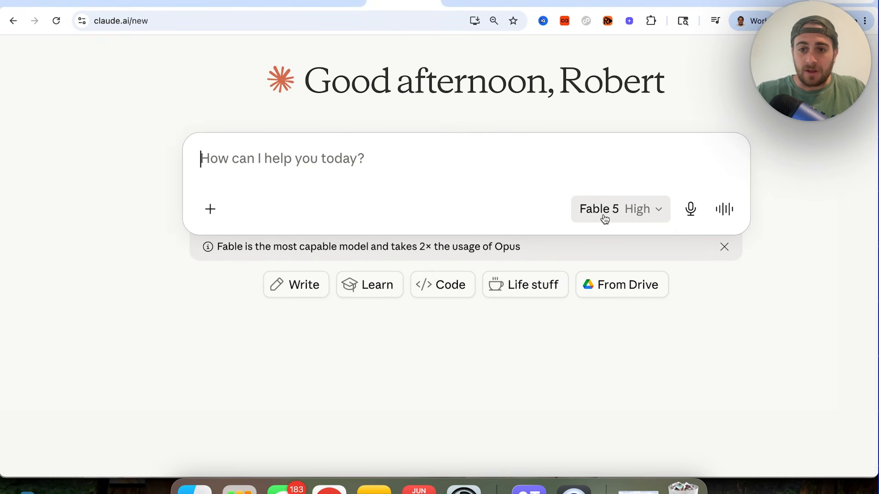
key(super+minus)
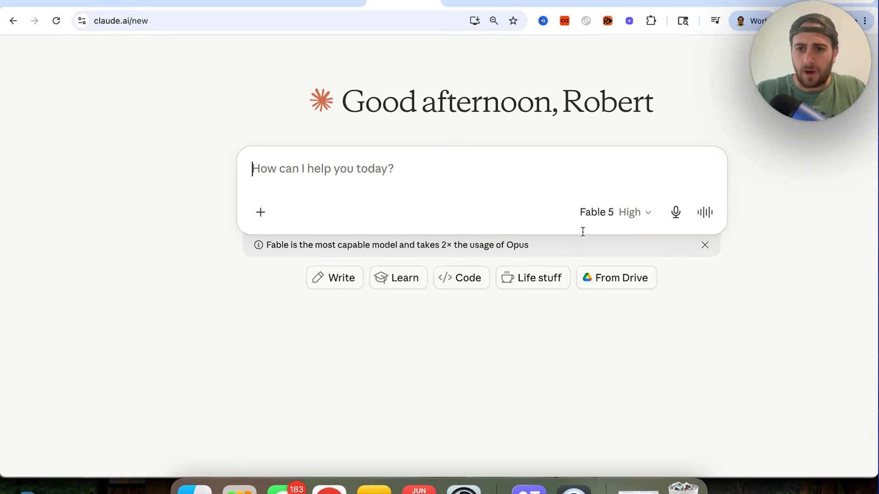
click(594, 212)
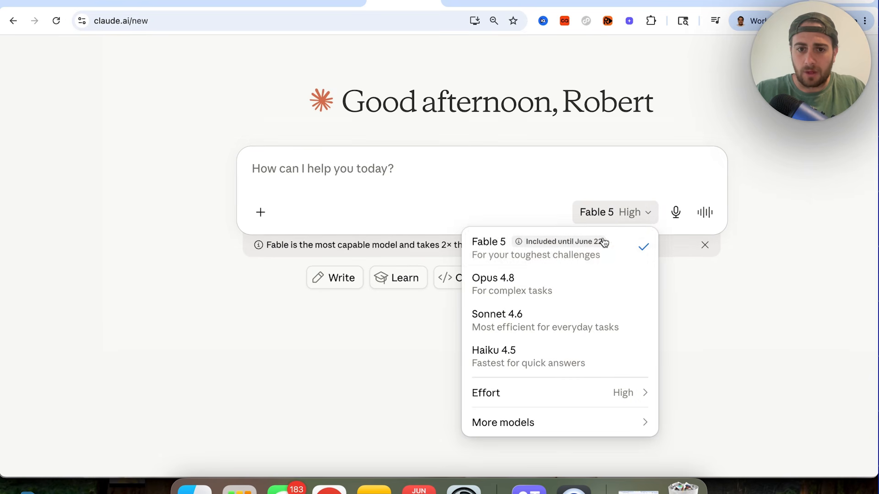
mouse_move(568, 257)
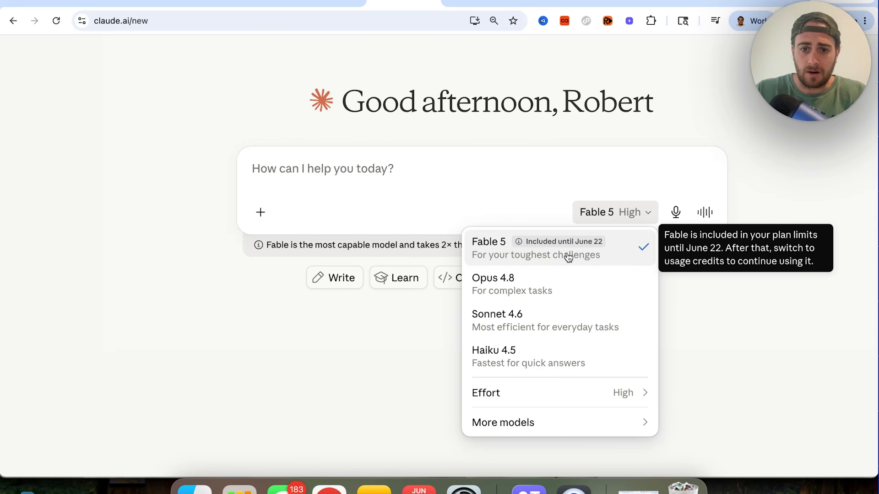
mouse_move(566, 386)
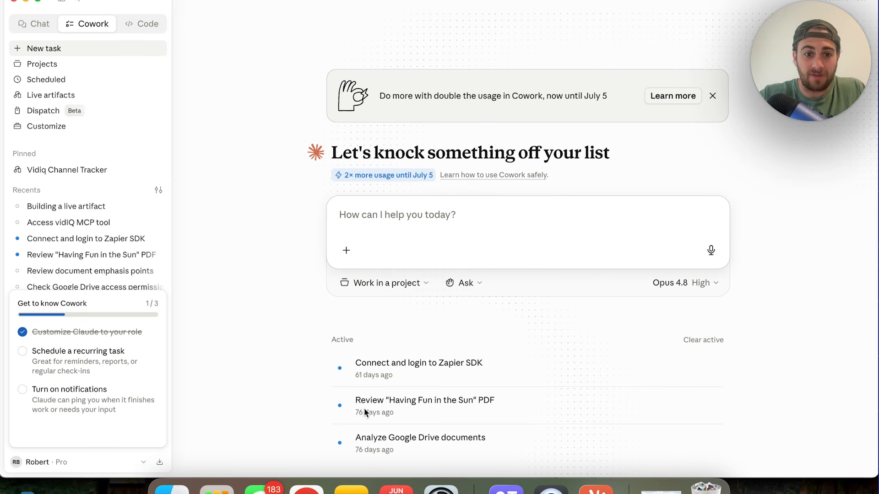
In the Claude desktop app's Cowork mode, set the new task's model to Fable 5.
click(683, 283)
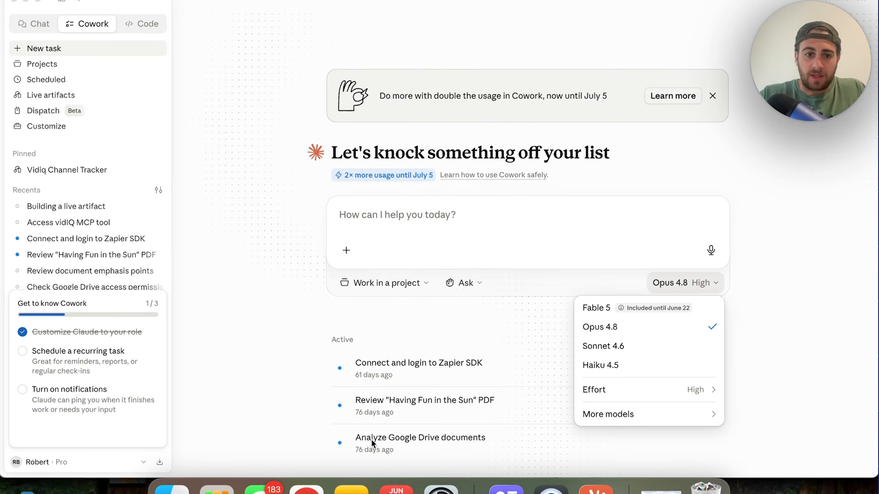
click(603, 309)
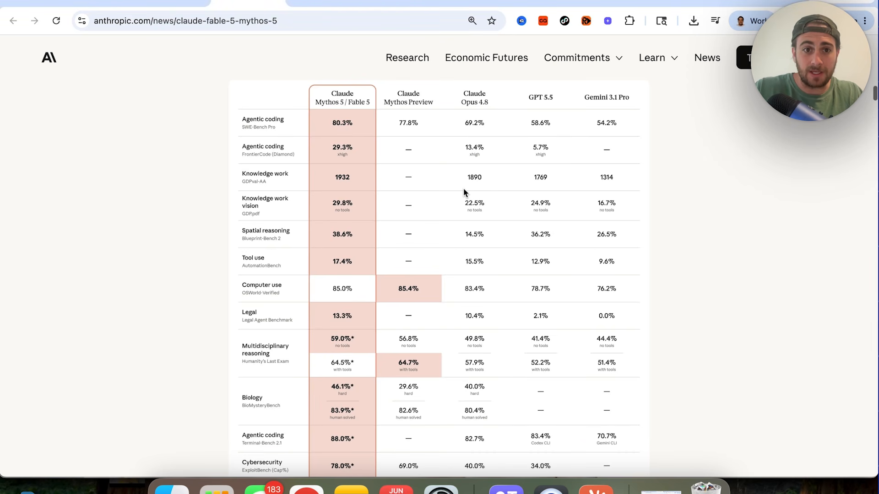
Examine the benchmark table in Anthropic's Fable 5 announcement, comparing the models from agentic coding through health.
scroll(463, 188, up, 5)
scroll(463, 189, up, 2)
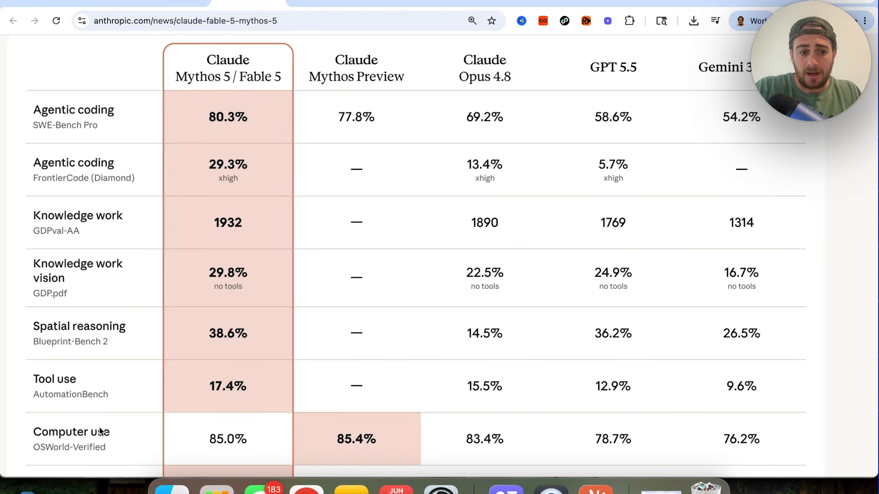
scroll(205, 402, down, 3)
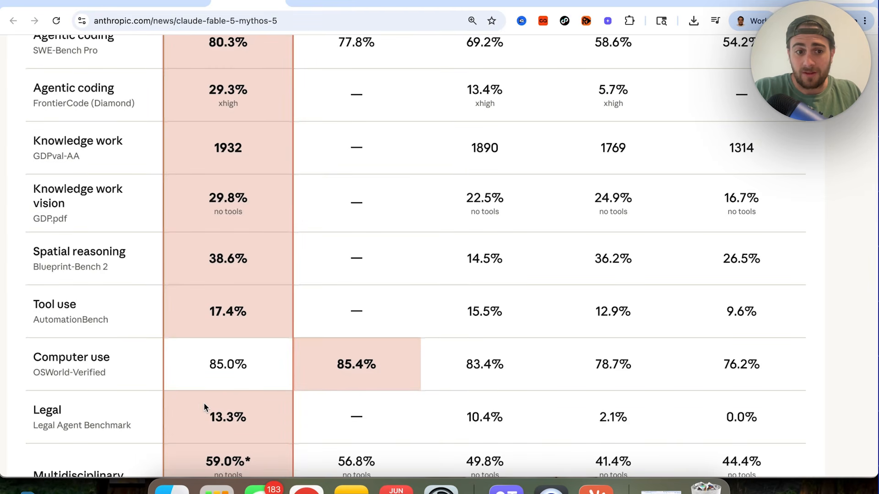
scroll(204, 403, down, 4)
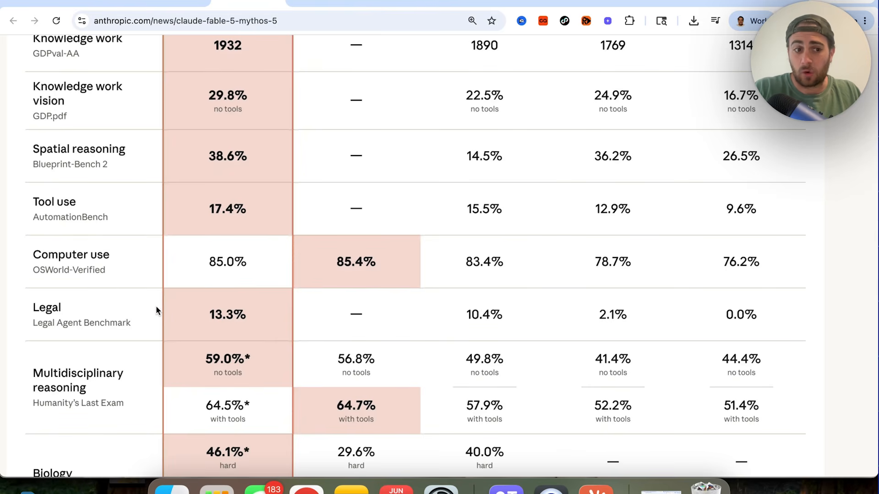
scroll(154, 311, down, 2)
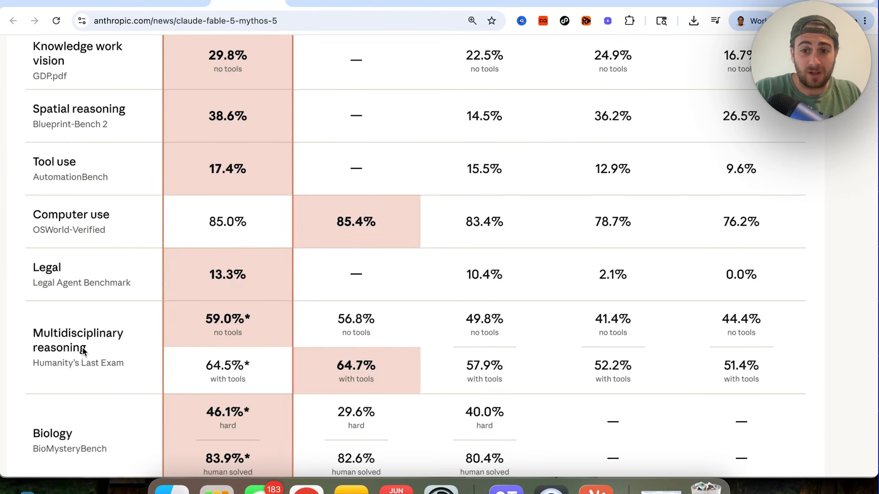
scroll(83, 351, down, 4)
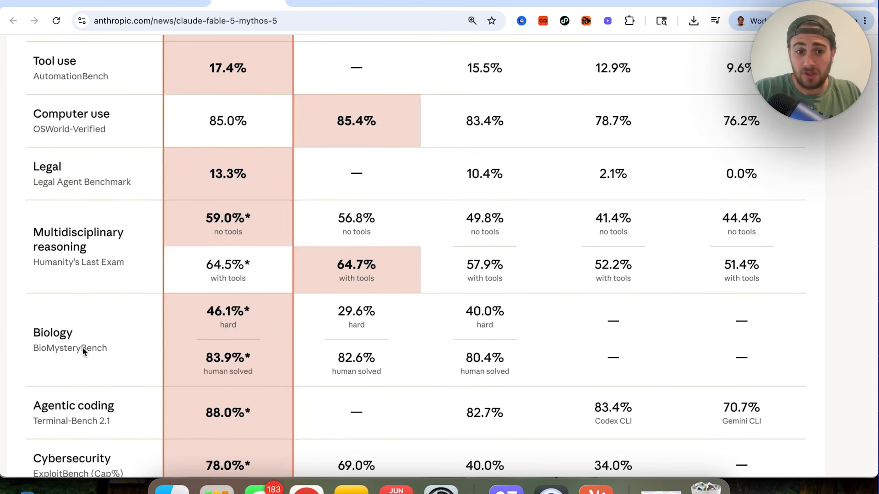
scroll(83, 350, down, 4)
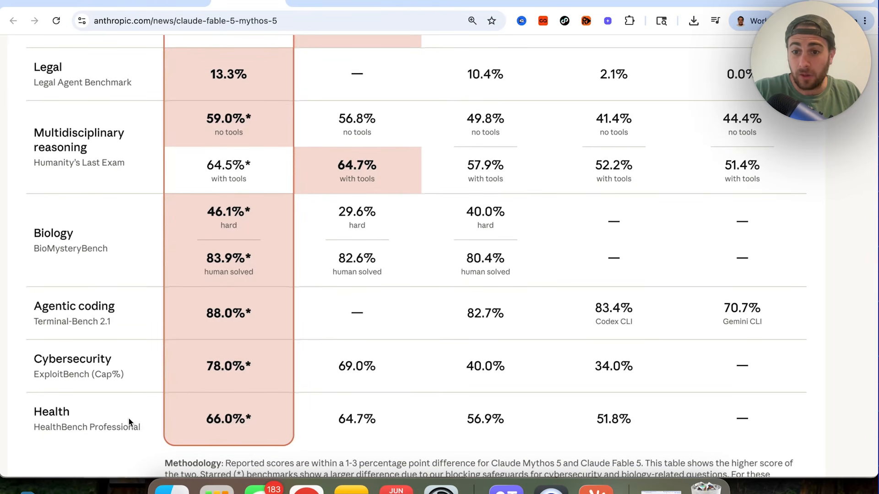
key(super+minus)
key(super+minus)
key(super+minus)
key(super+minus)
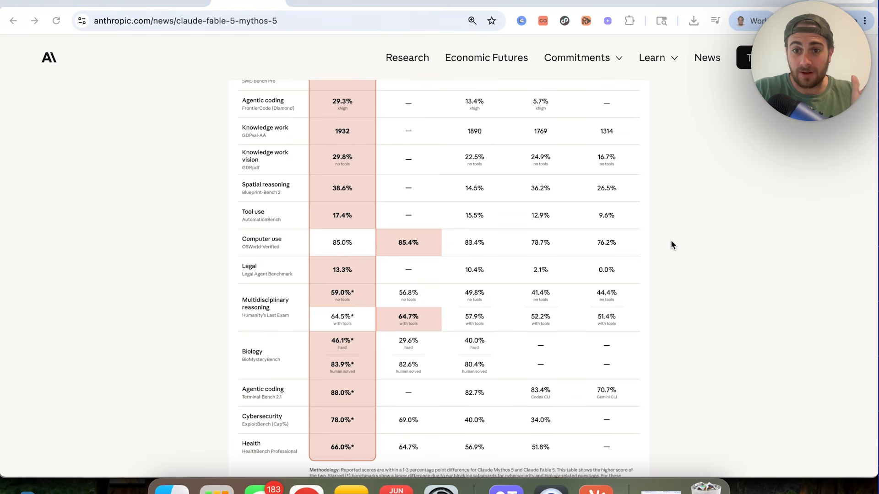
Look through the FrontierCode and agentic coding charts and the memory and demo sections of the Fable 5 announcement.
scroll(670, 240, down, 15)
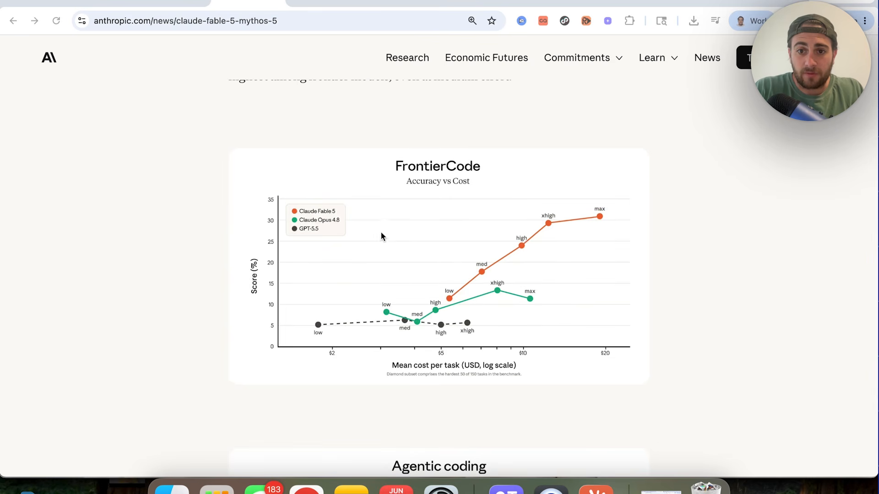
scroll(384, 253, down, 5)
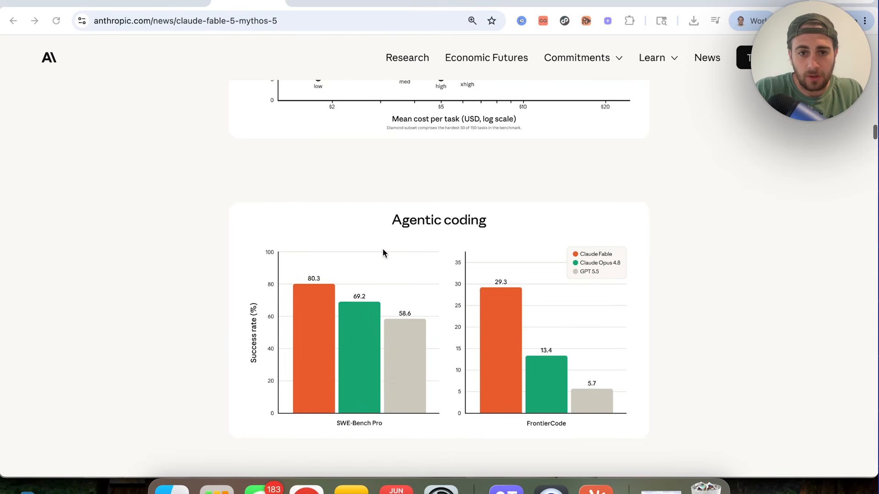
scroll(383, 253, down, 15)
scroll(382, 252, down, 20)
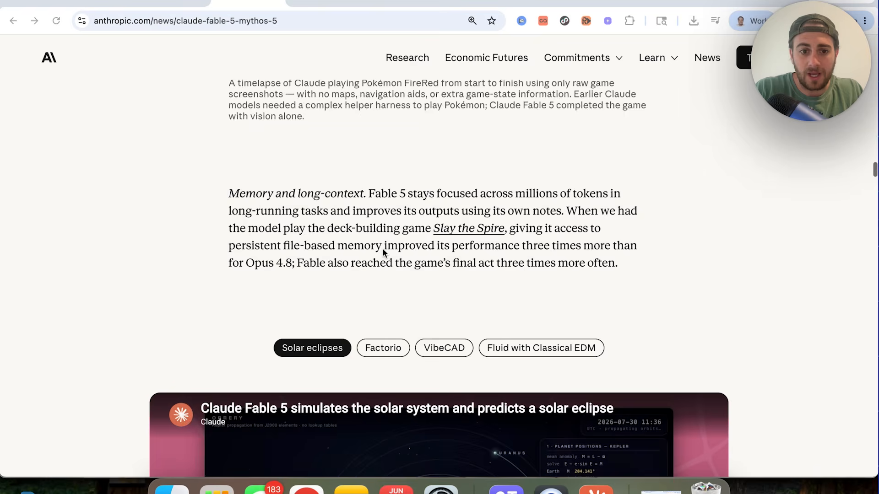
scroll(383, 252, down, 10)
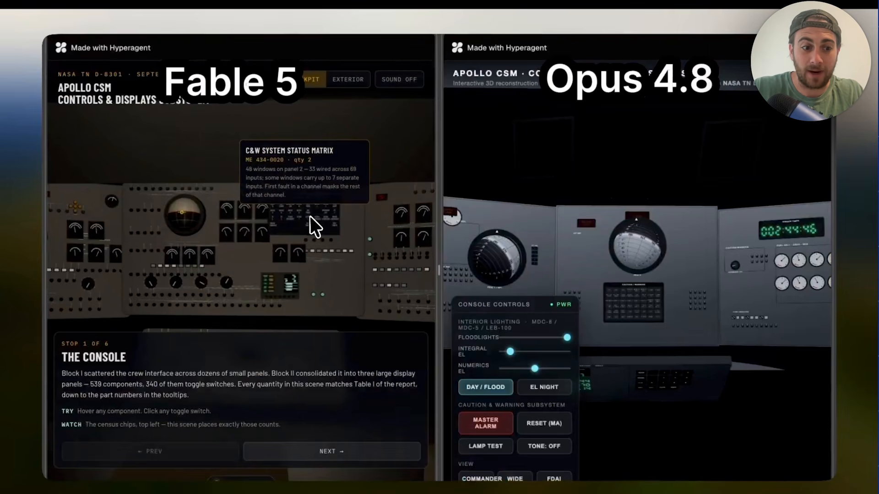
Watch the side-by-side Fable 5 and Opus 4.8 demo video, pausing and resuming playback between examples.
click(17, 493)
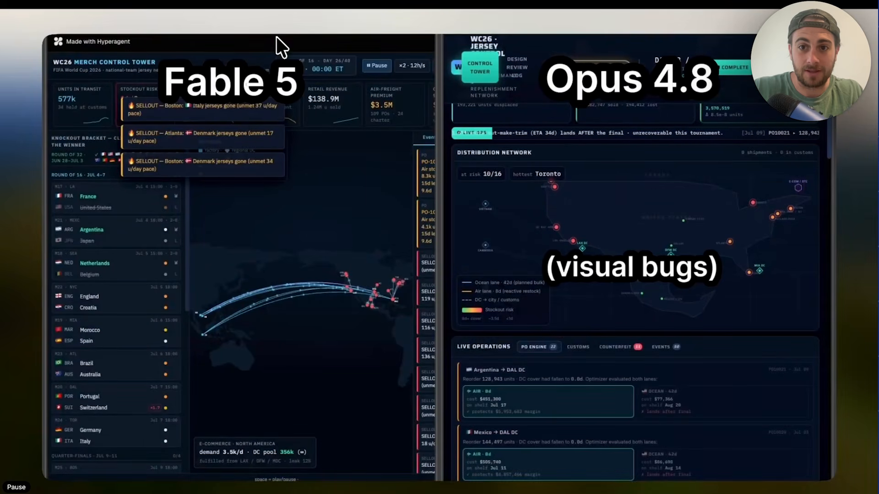
click(17, 493)
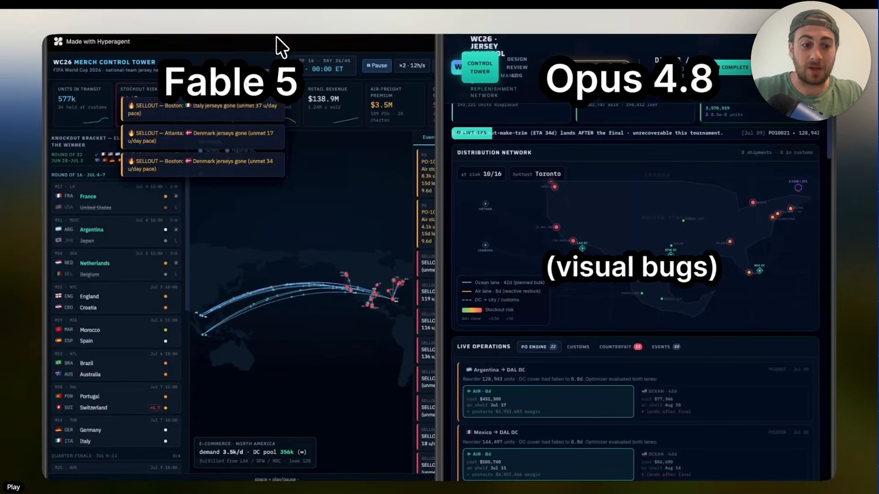
key(space)
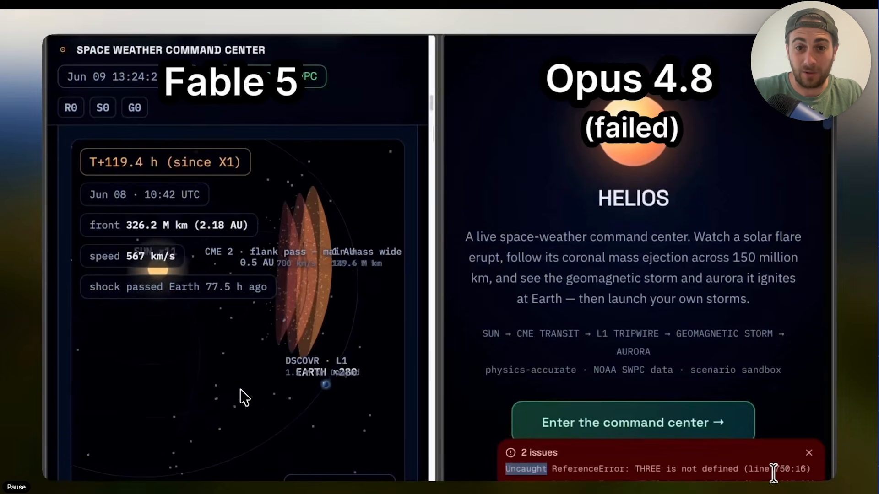
key(space)
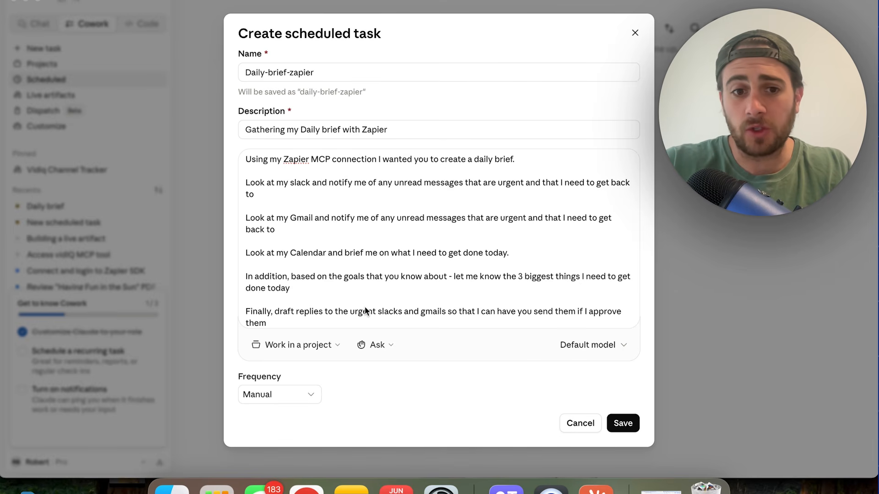
Review the Daily-brief-zapier task's instructions and highlight the final paragraph about drafting replies to urgent Slack and Gmail messages.
scroll(364, 306, down, 1)
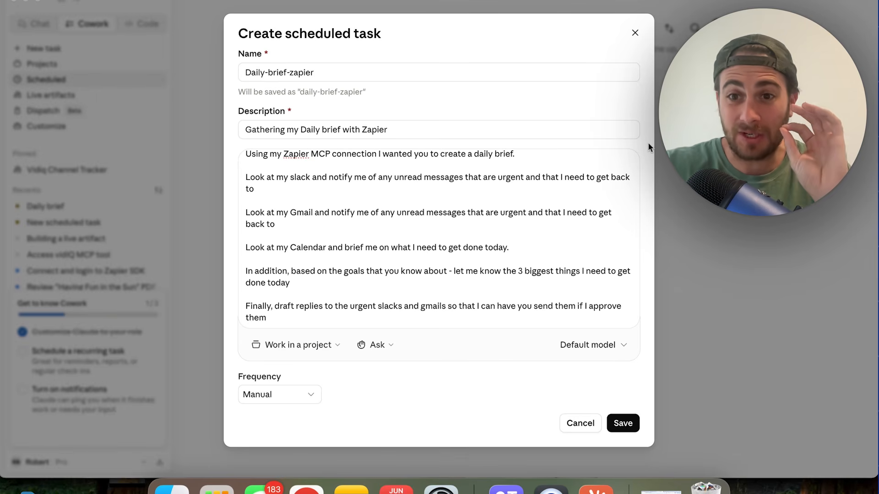
scroll(448, 229, up, 1)
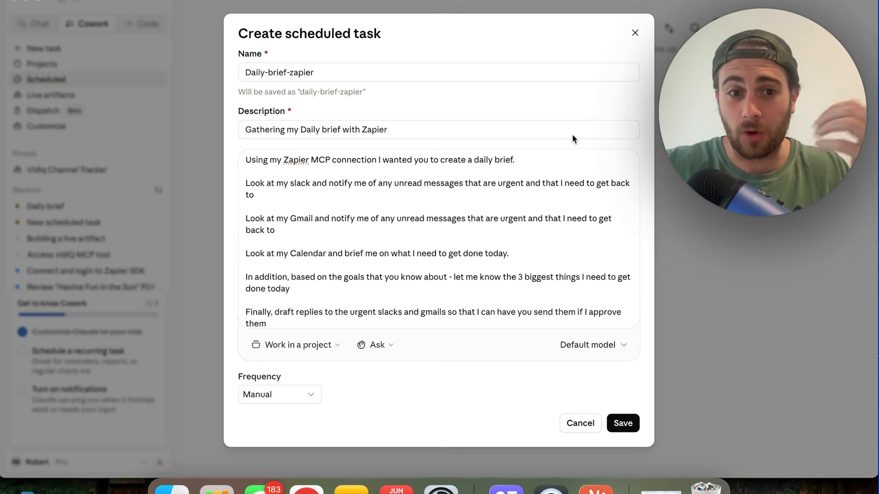
scroll(412, 275, down, 1)
triple_click(403, 305)
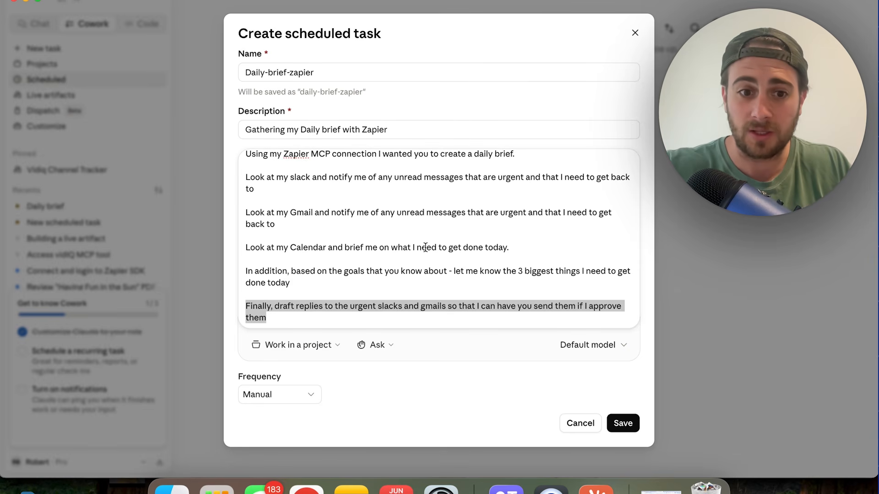
click(390, 350)
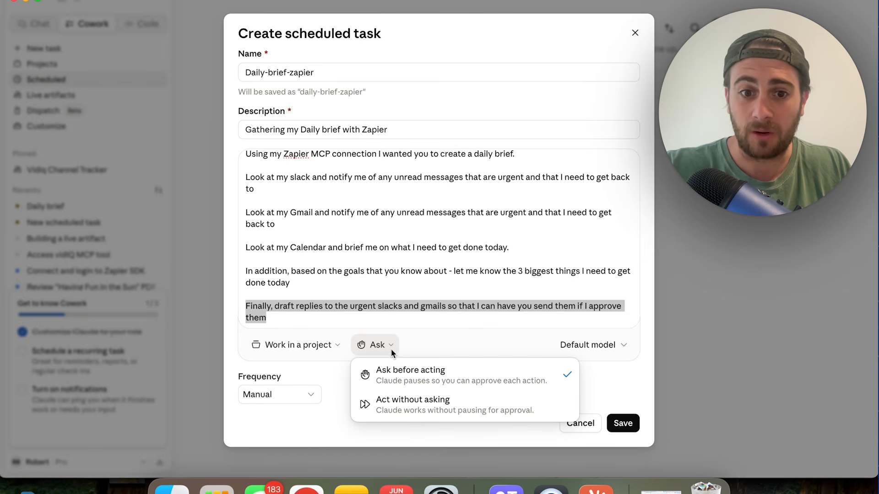
click(418, 403)
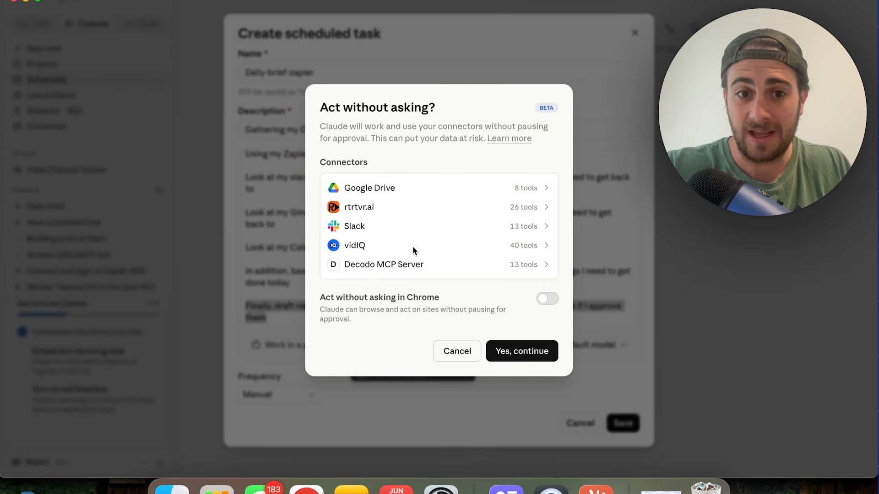
click(456, 360)
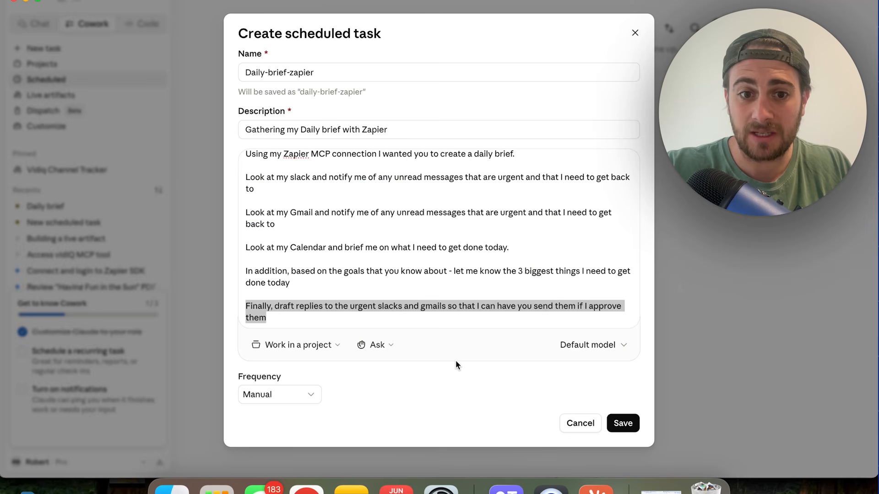
Set the scheduled task's model to Fable 5 and its frequency to Weekdays.
click(600, 347)
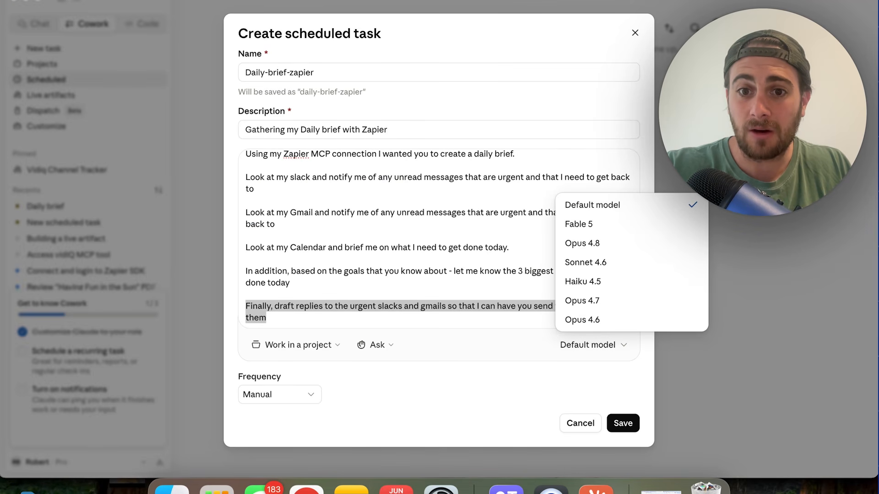
click(588, 224)
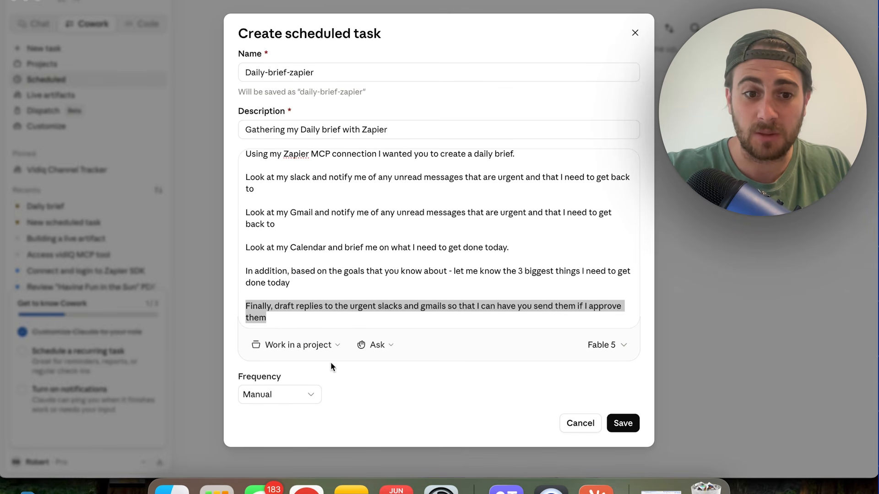
click(294, 388)
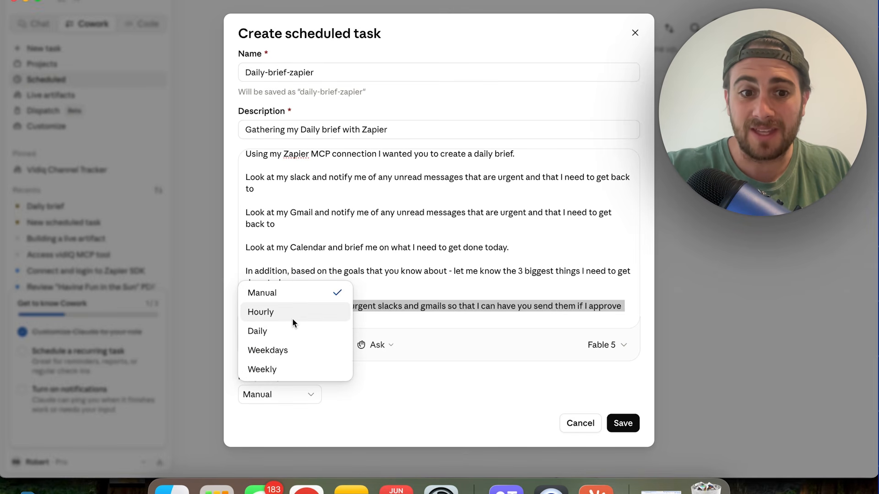
click(294, 349)
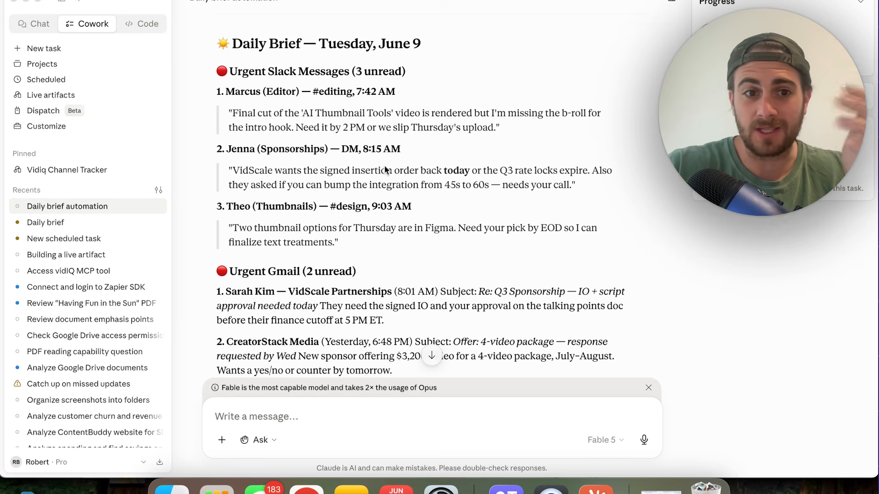
Read the Daily Brief's urgent messages, calendar, top priorities and draft replies, and look over the app integrations on the Zapier MCP page.
scroll(385, 169, down, 3)
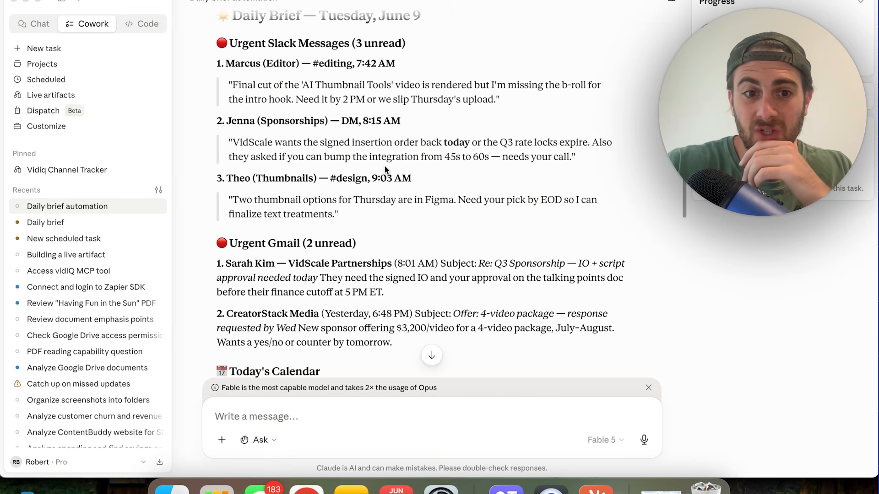
scroll(385, 169, down, 5)
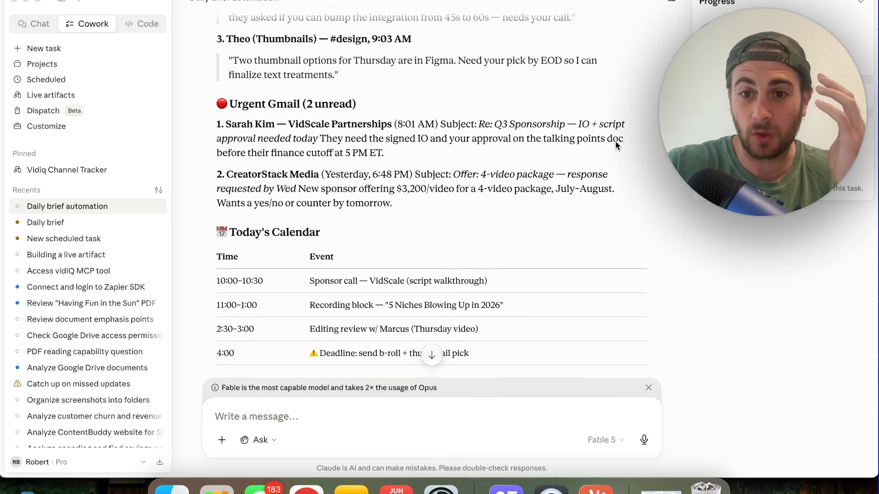
scroll(488, 281, down, 5)
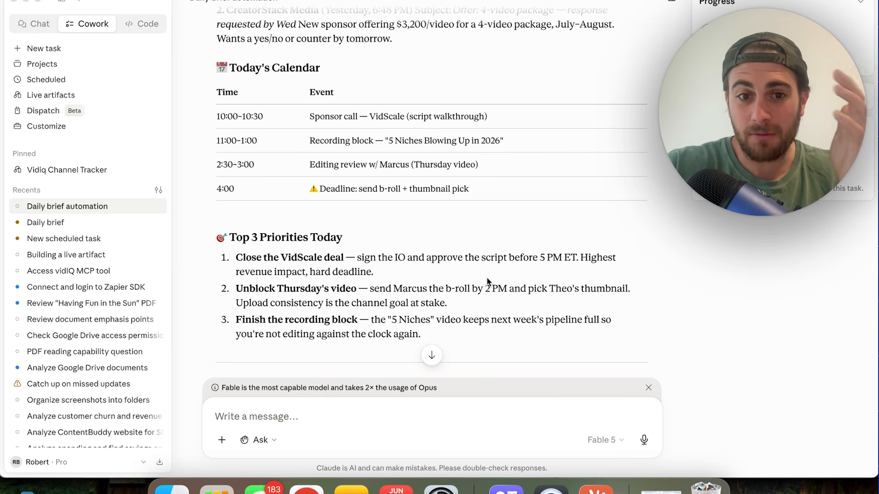
scroll(487, 281, down, 5)
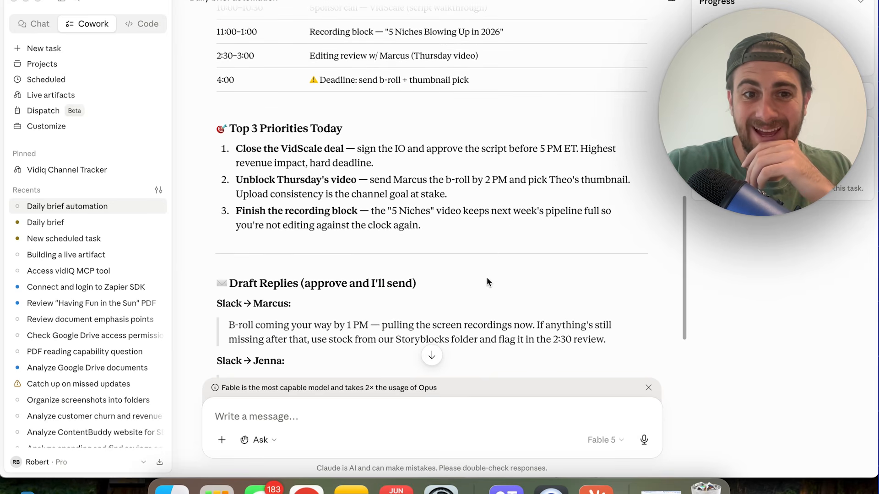
scroll(487, 280, down, 1)
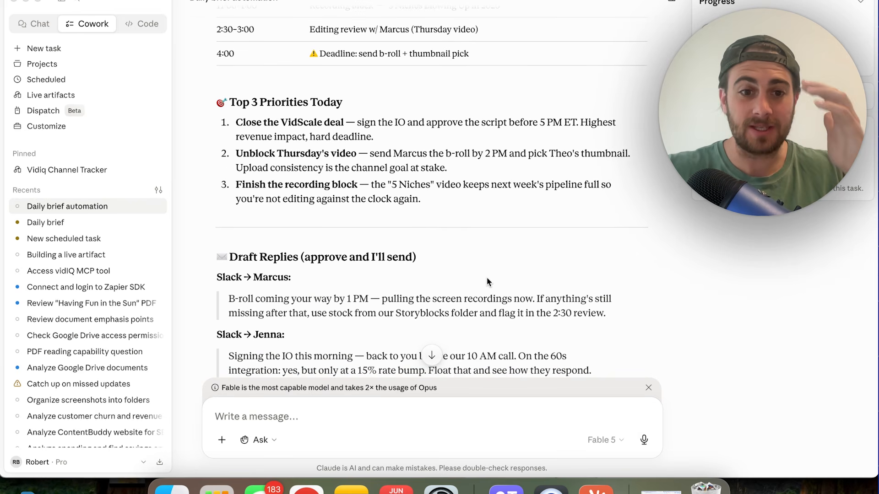
scroll(488, 281, down, 3)
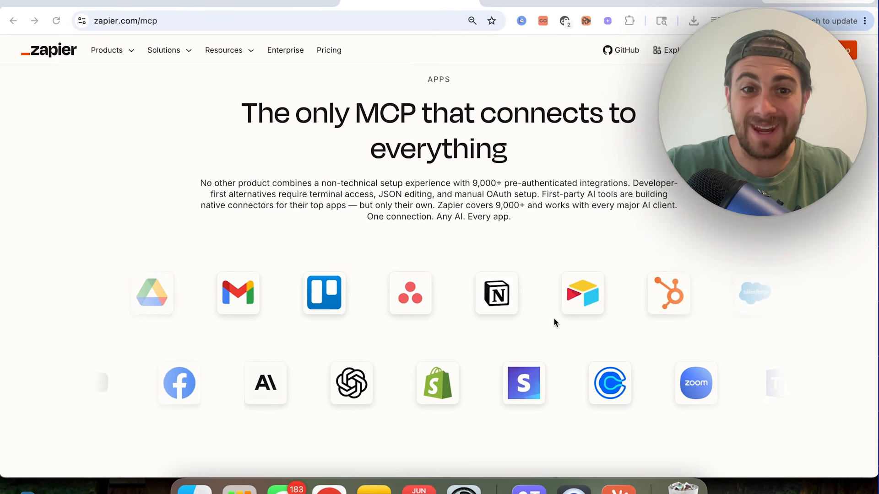
scroll(569, 374, down, 10)
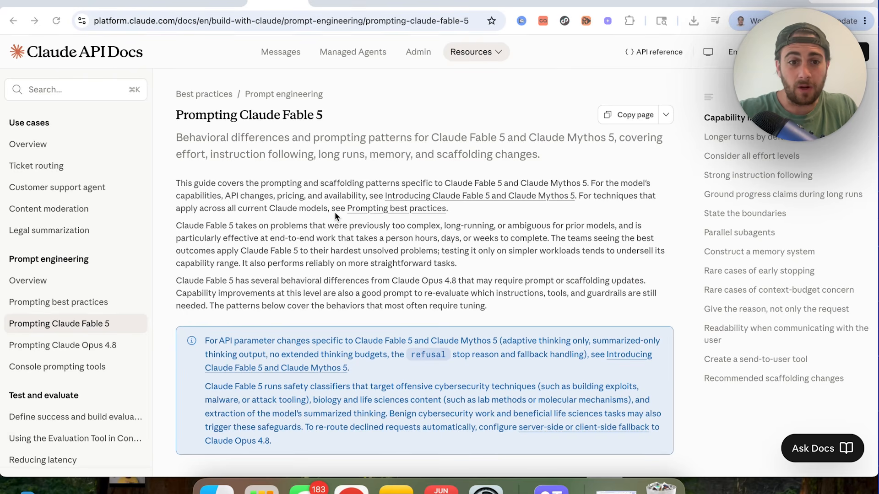
Highlight the title and subtitle of the Prompting Claude Fable 5 guide and skim its sections, including Consider all effort levels.
triple_click(250, 116)
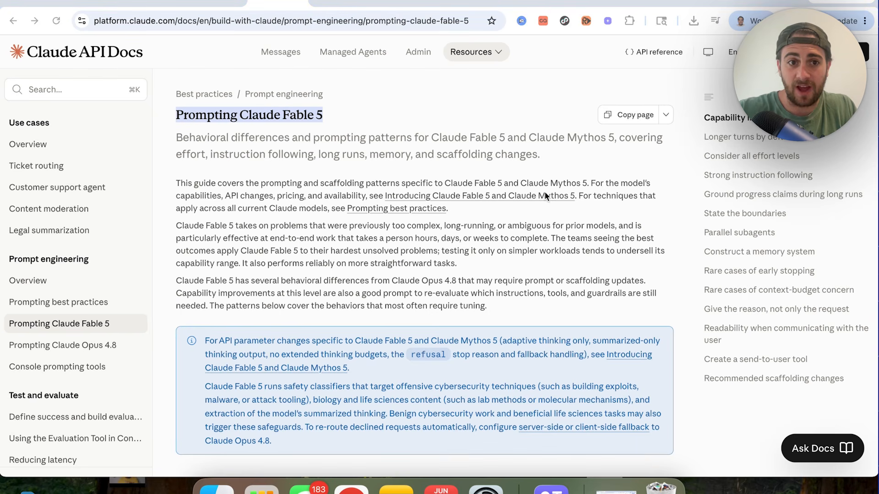
triple_click(380, 141)
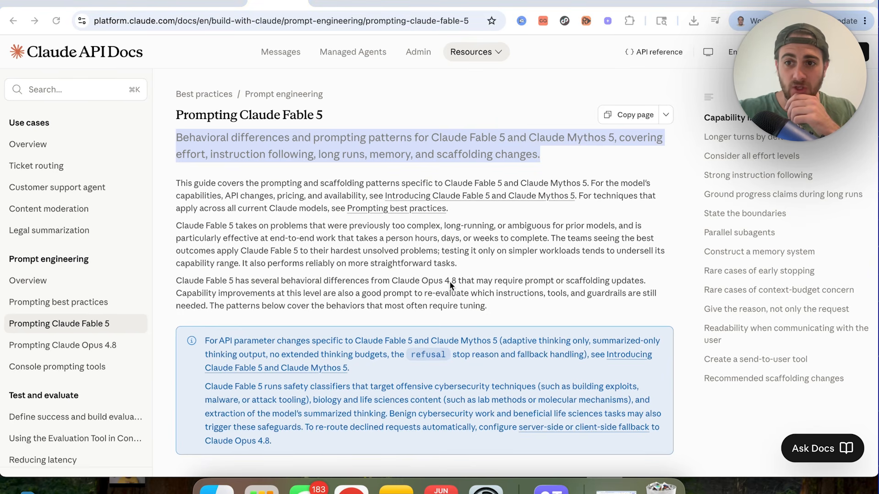
scroll(449, 284, down, 6)
scroll(449, 284, down, 15)
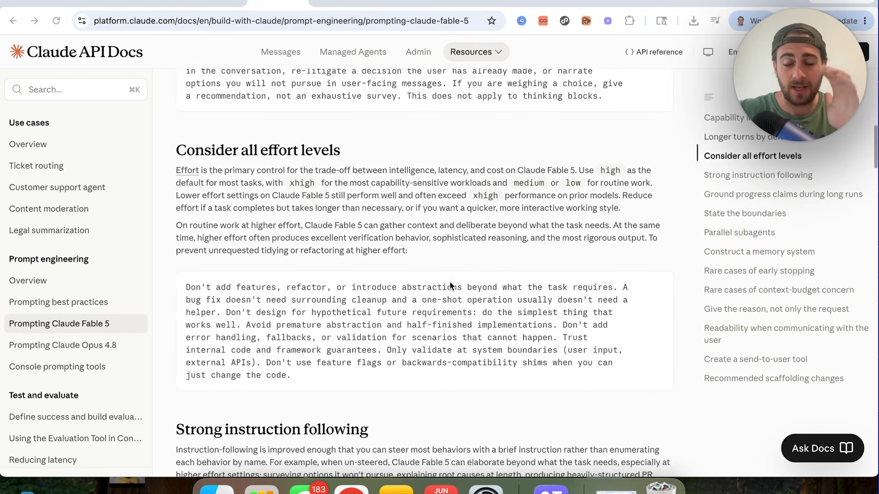
scroll(449, 282, down, 10)
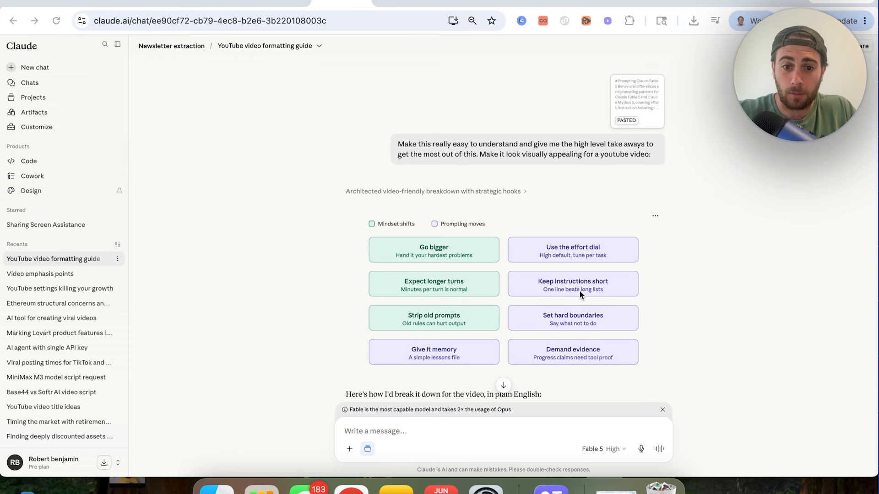
Review the guide's takeaways in the YouTube video formatting guide chat and highlight the comparison table rows on big work, long prompts and model tiers.
scroll(578, 289, down, 3)
scroll(580, 294, down, 4)
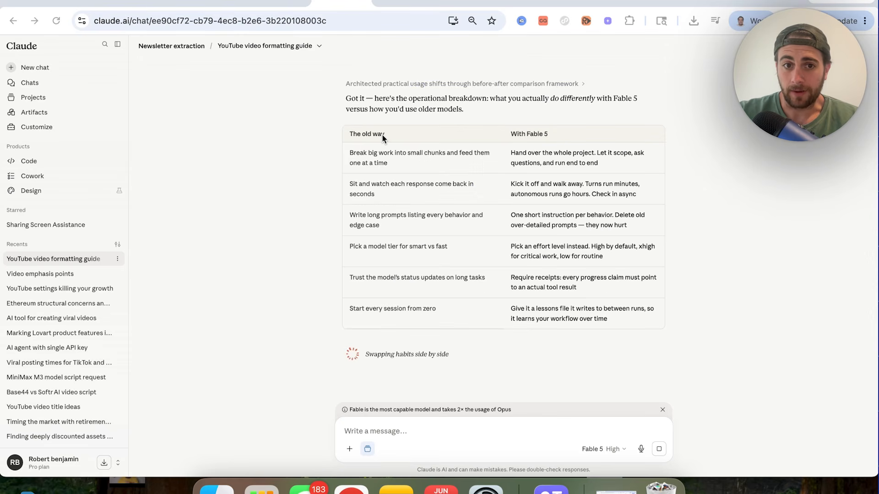
triple_click(381, 161)
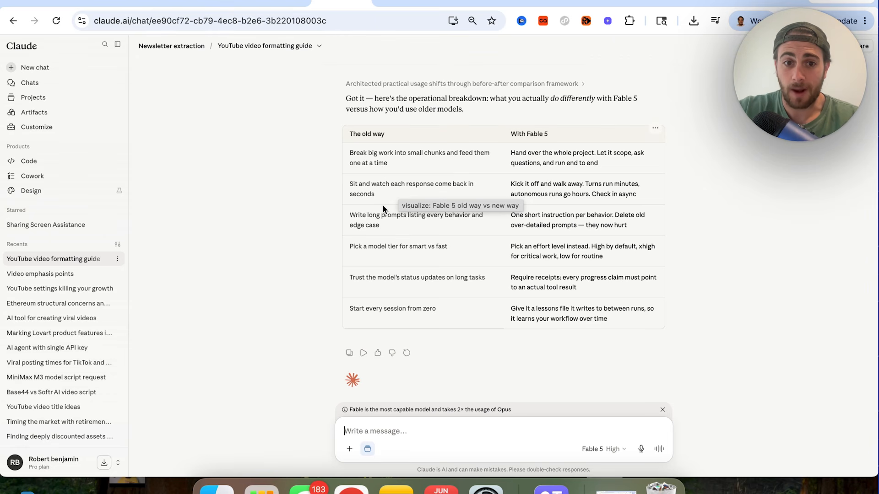
triple_click(381, 218)
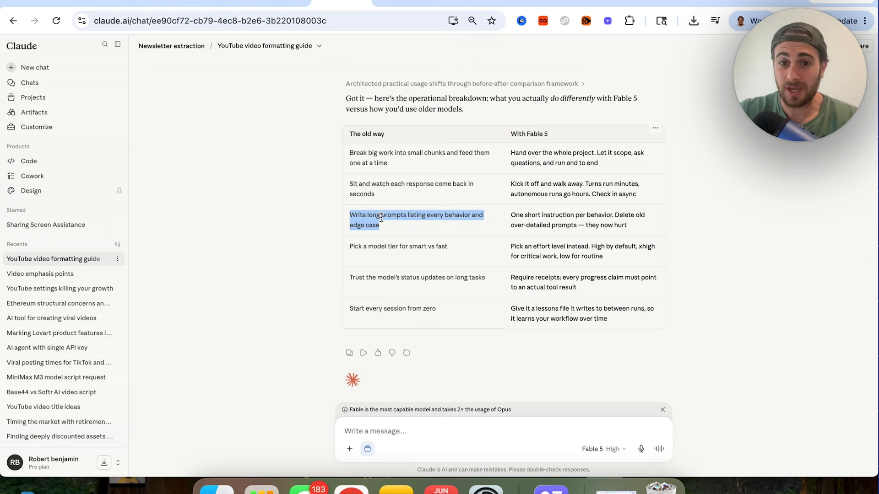
triple_click(517, 229)
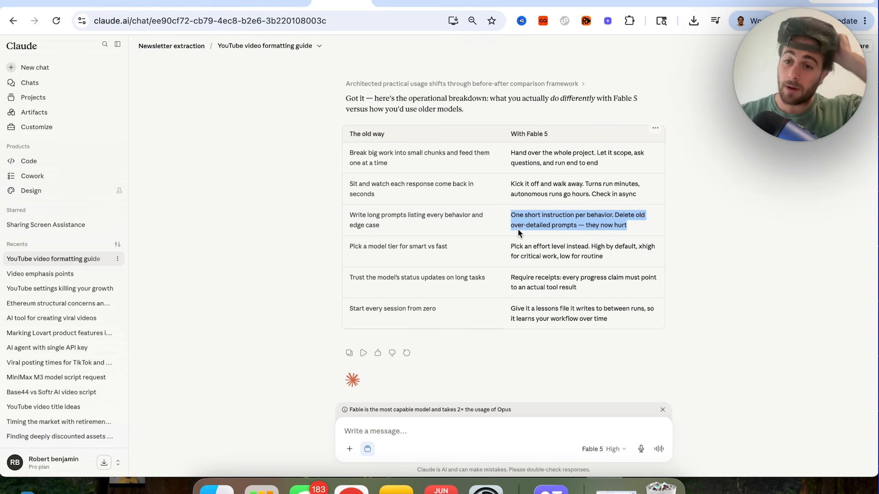
triple_click(420, 247)
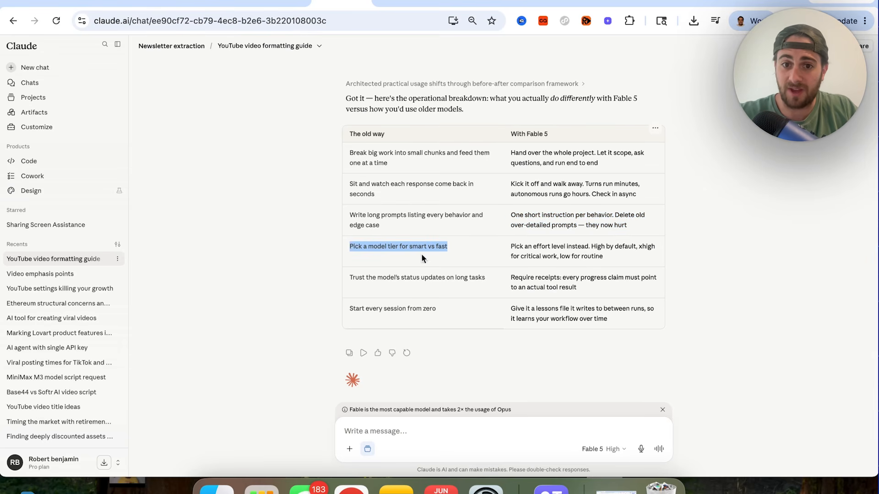
triple_click(574, 255)
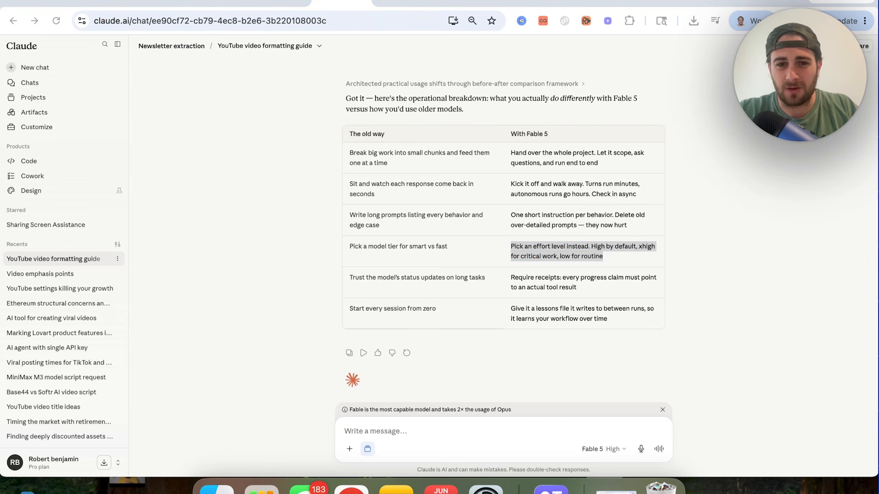
Highlight the comparison table's With Fable 5 heading and the rows on trusting status updates and starting every session from zero.
triple_click(401, 280)
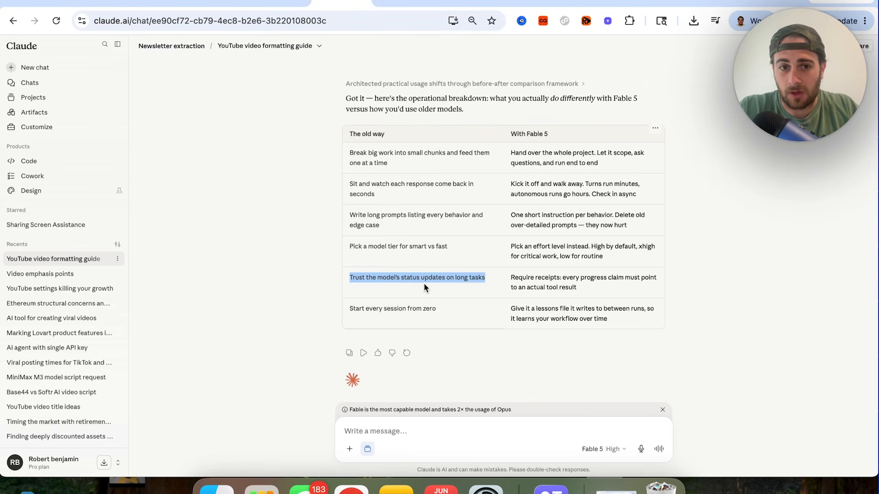
triple_click(534, 277)
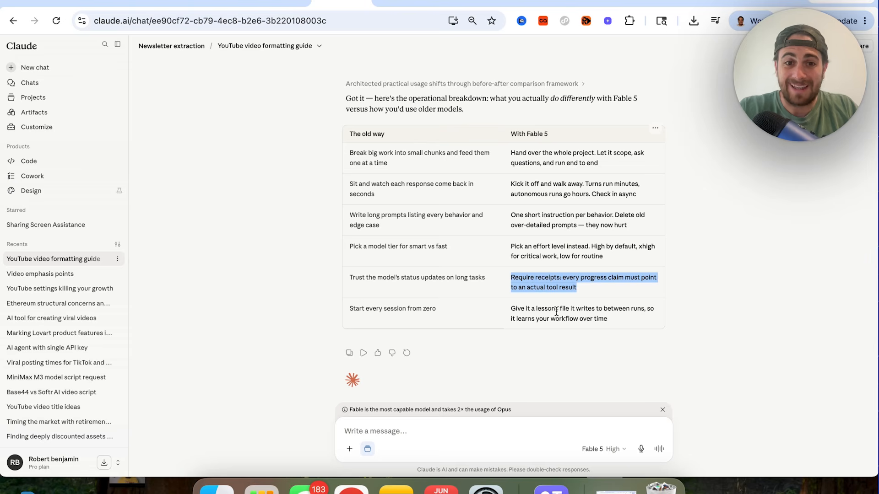
click(375, 314)
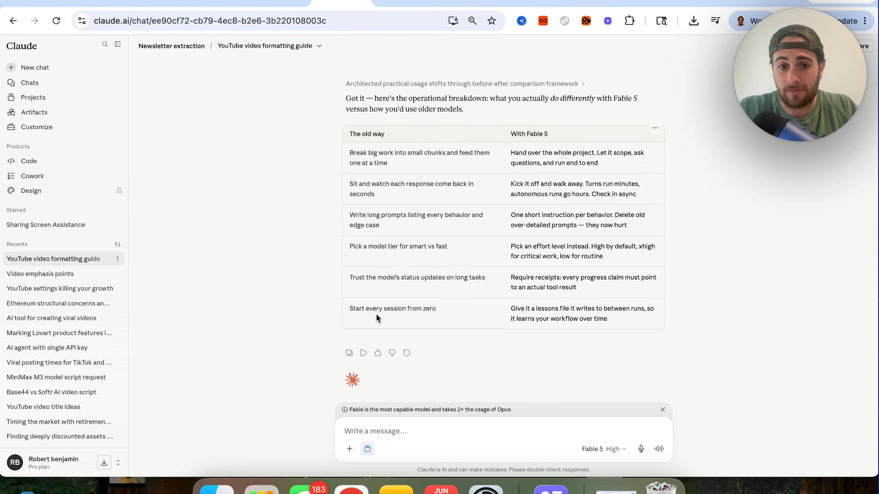
triple_click(375, 314)
triple_click(541, 133)
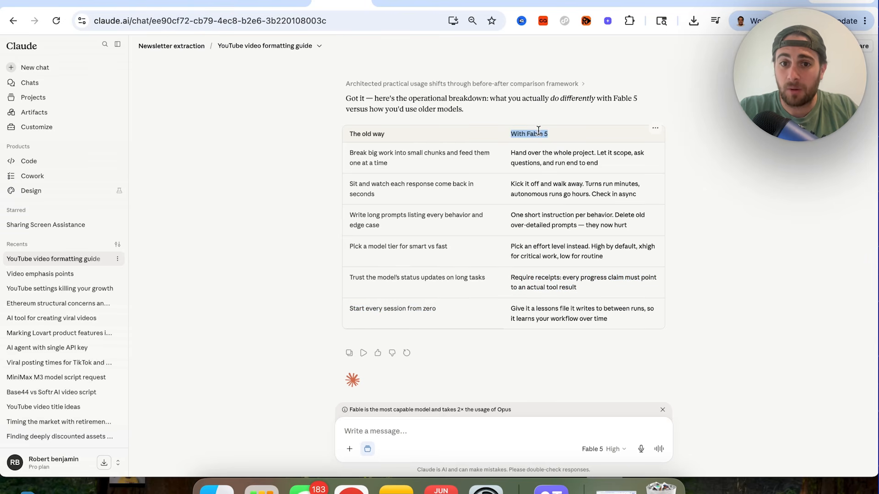
triple_click(561, 312)
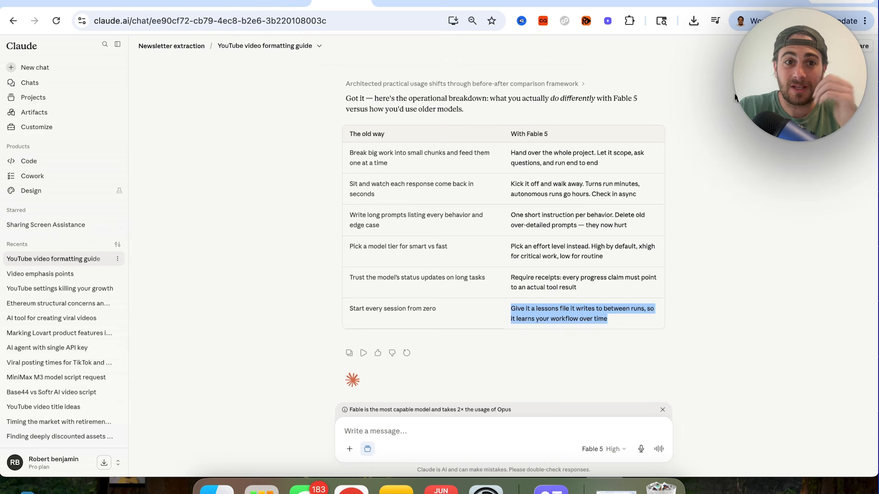
Return to the Prompting Claude Fable 5 guide and open the Prompting Claude Opus 4.8 page.
click(277, 3)
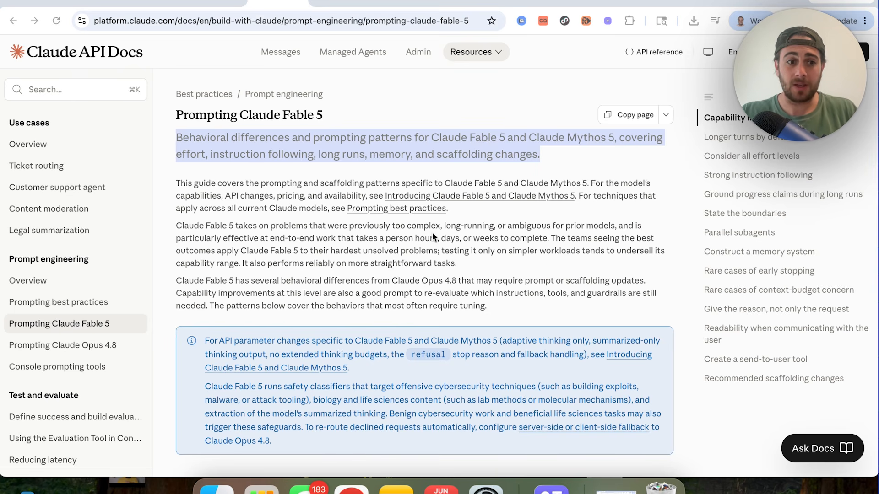
click(81, 345)
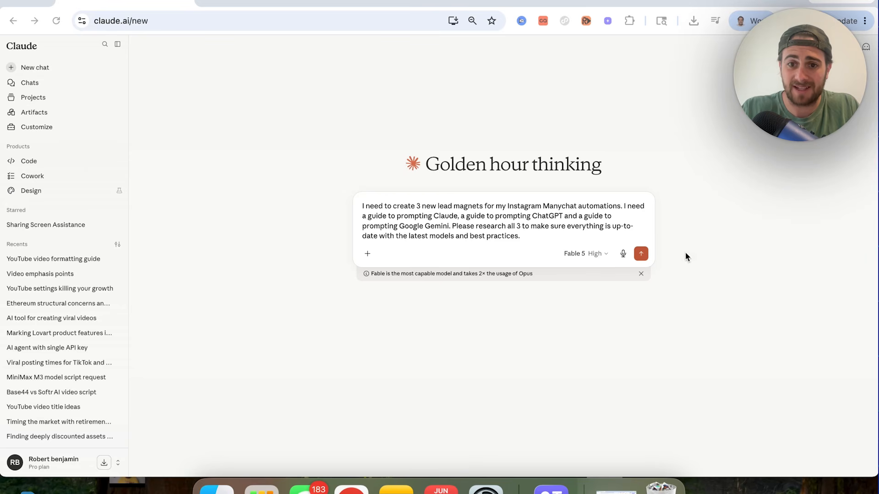
Ask Fable 5 on High to research and create three Instagram Manychat lead magnets: guides to prompting Claude, ChatGPT and Google Gemini.
click(641, 254)
text(I need to create 3 new lead magnets for my Instagram Manychat automations. I need a guide to prompting Claude, a guide to prompting ChatGPT and a guide to prompting Google Gemini. Please research all 3 to make sure everything is up-to-date with the latest models and best practices.)
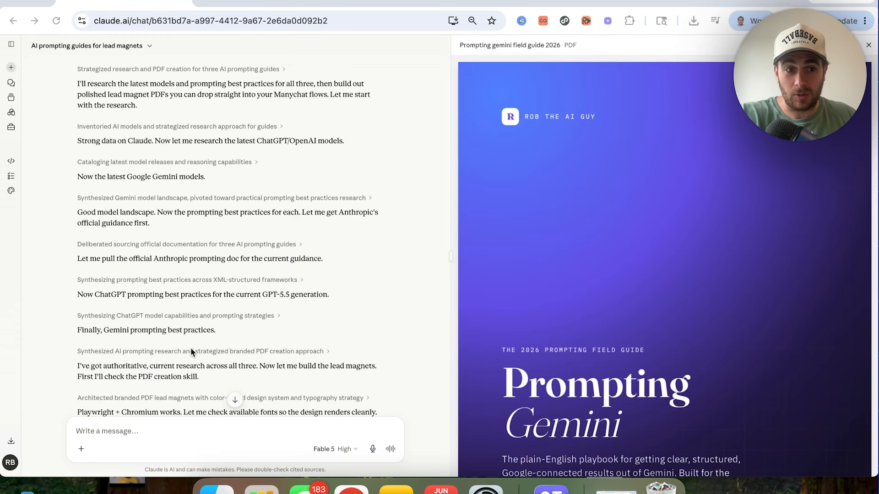
Review Claude's reply with the three guide PDFs and skim the opening pages of the Gemini prompting field guide.
scroll(191, 351, down, 3)
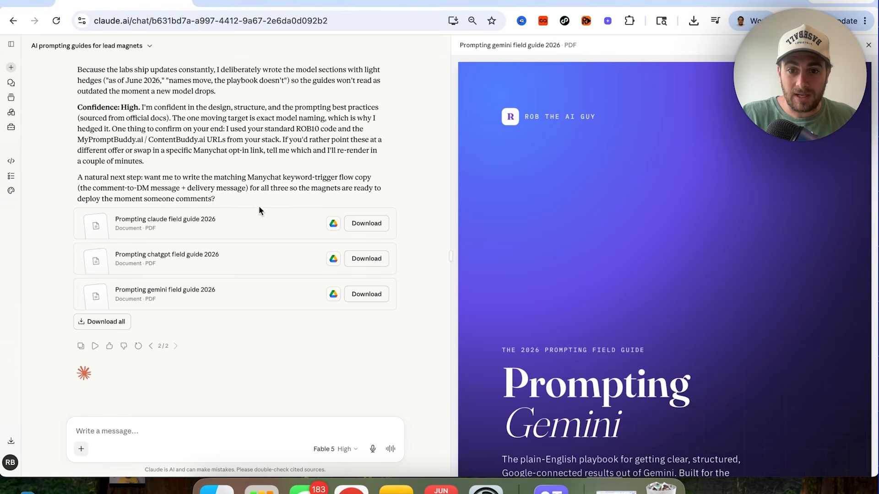
scroll(654, 247, down, 10)
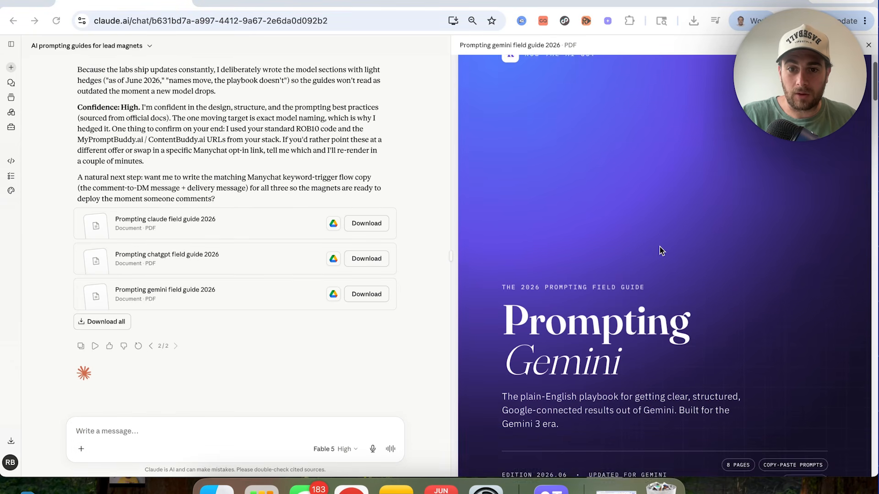
scroll(660, 247, down, 10)
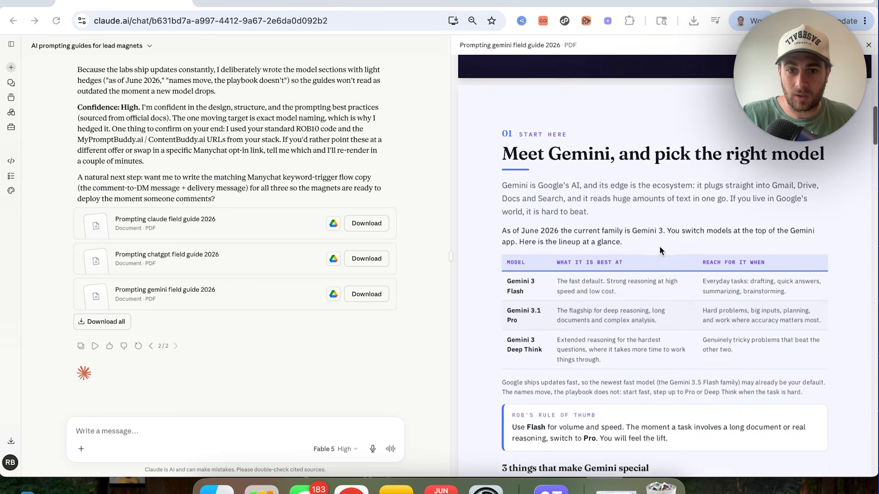
scroll(659, 246, down, 10)
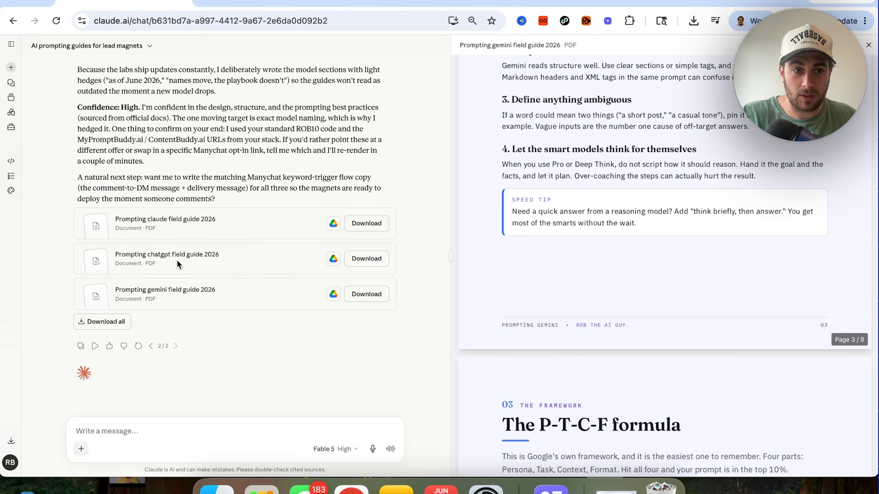
Open the ChatGPT prompting field guide PDF and read through to its outcome-first prompt page.
click(172, 255)
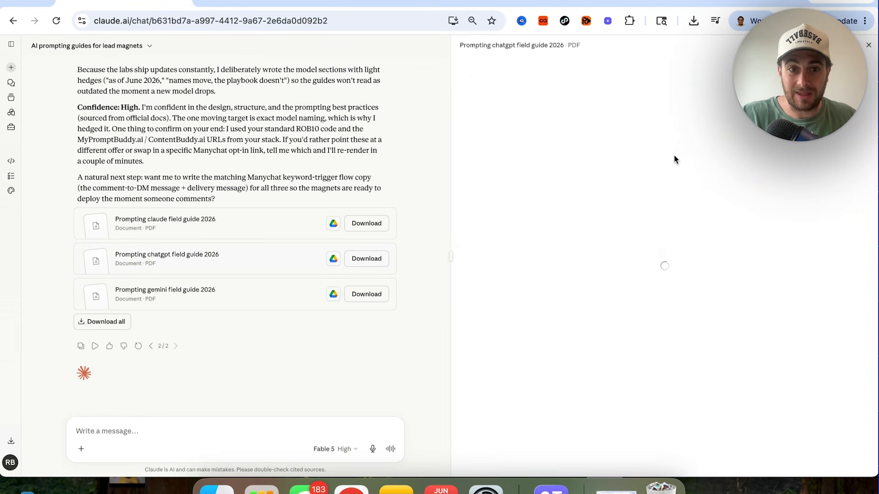
scroll(674, 156, down, 6)
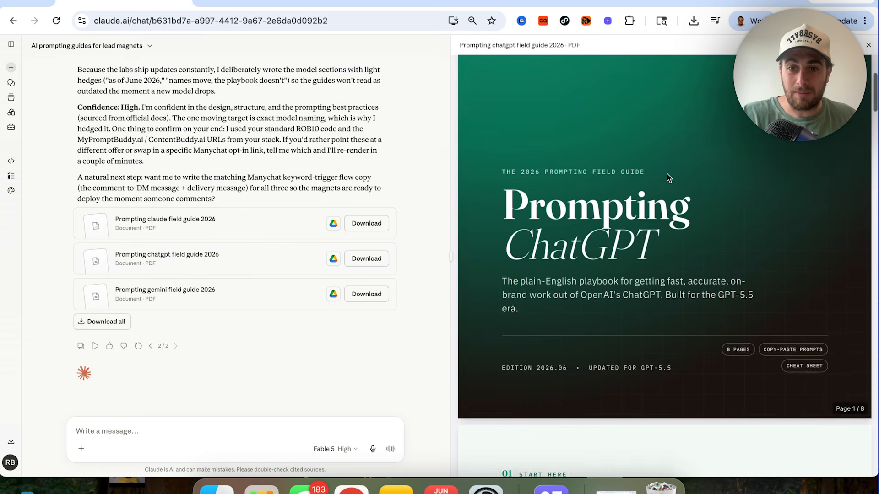
scroll(667, 177, down, 8)
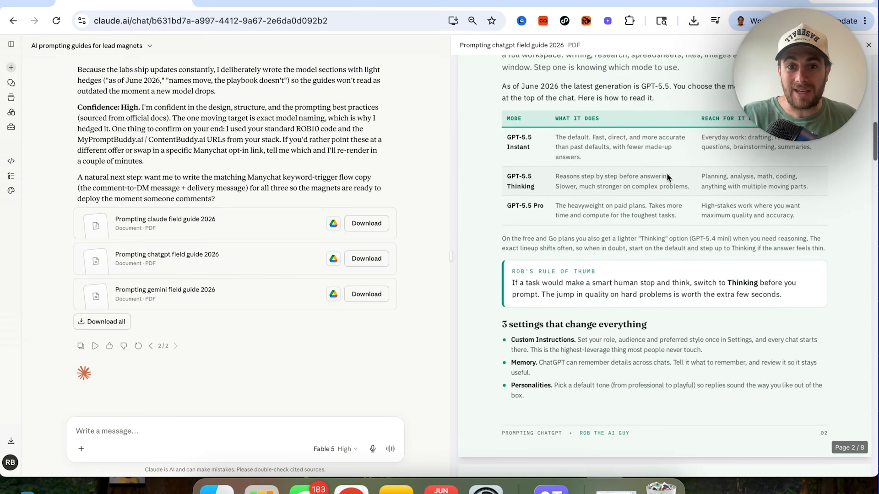
scroll(666, 176, down, 10)
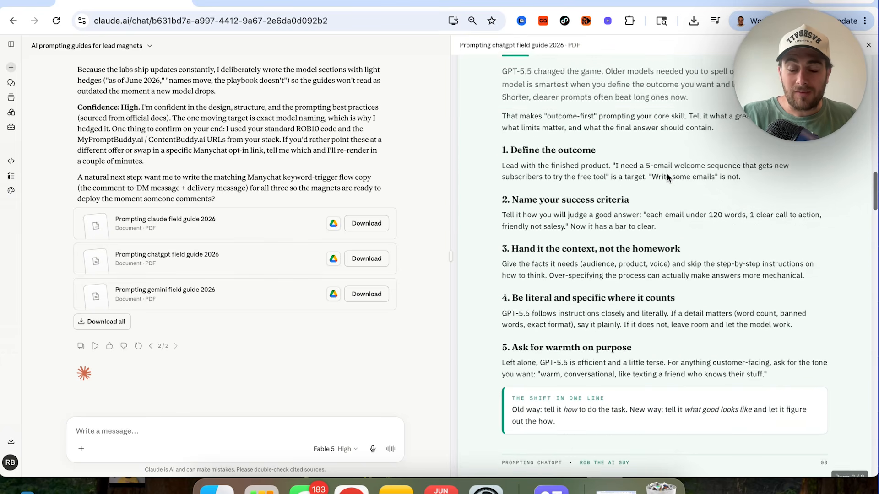
scroll(666, 176, down, 5)
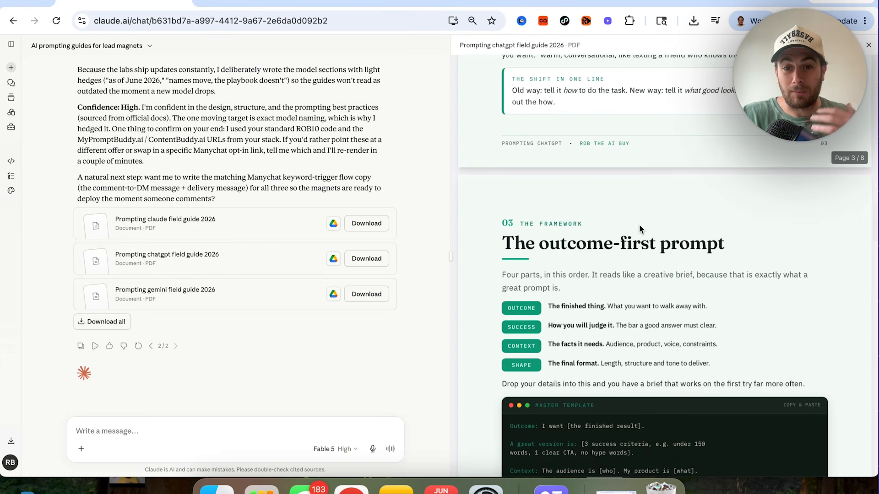
scroll(638, 224, down, 2)
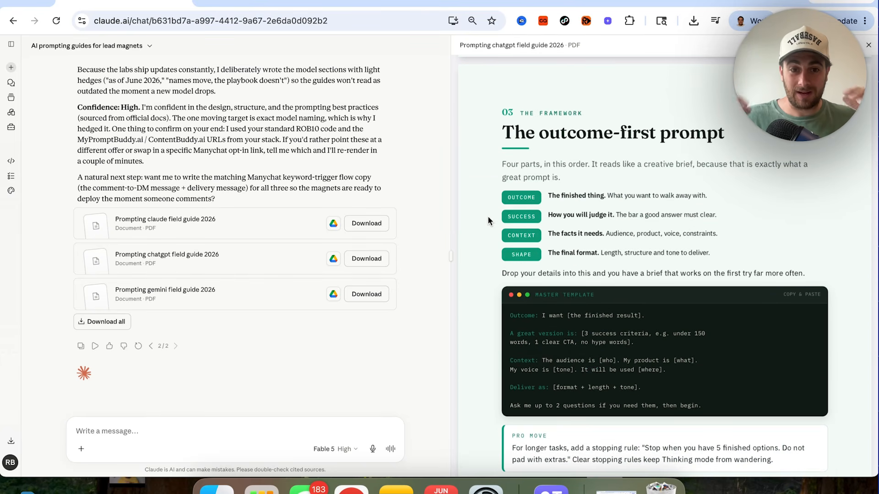